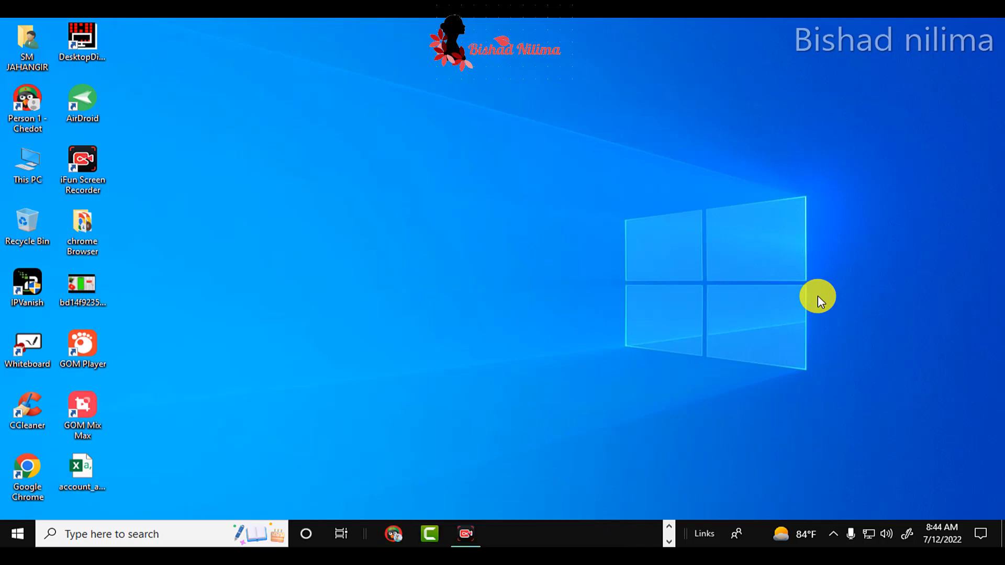
# Launch Chromium, search 'create gmail account', and open the 'Create a Google Account' help result
pyautogui.click(669, 526)
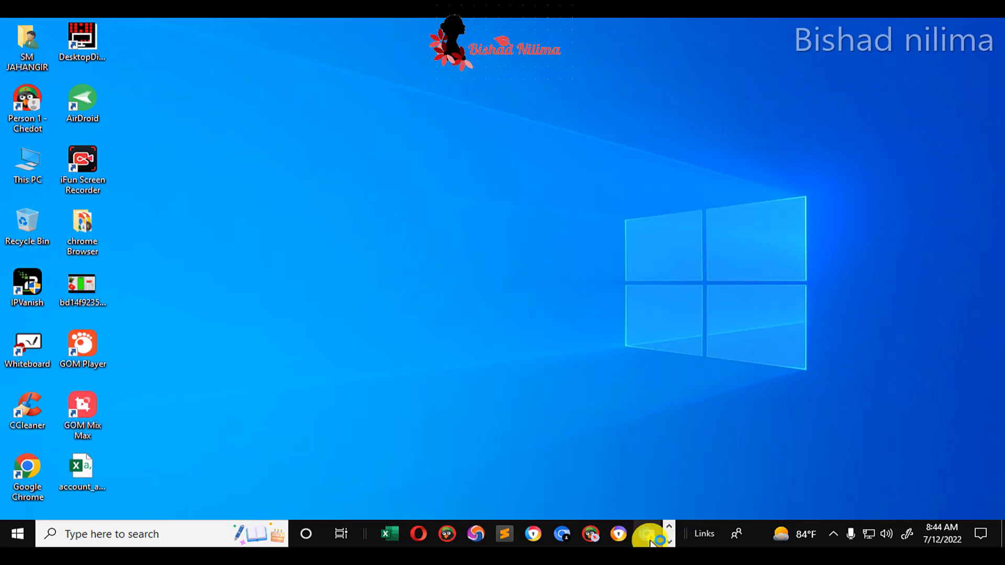
pyautogui.click(648, 539)
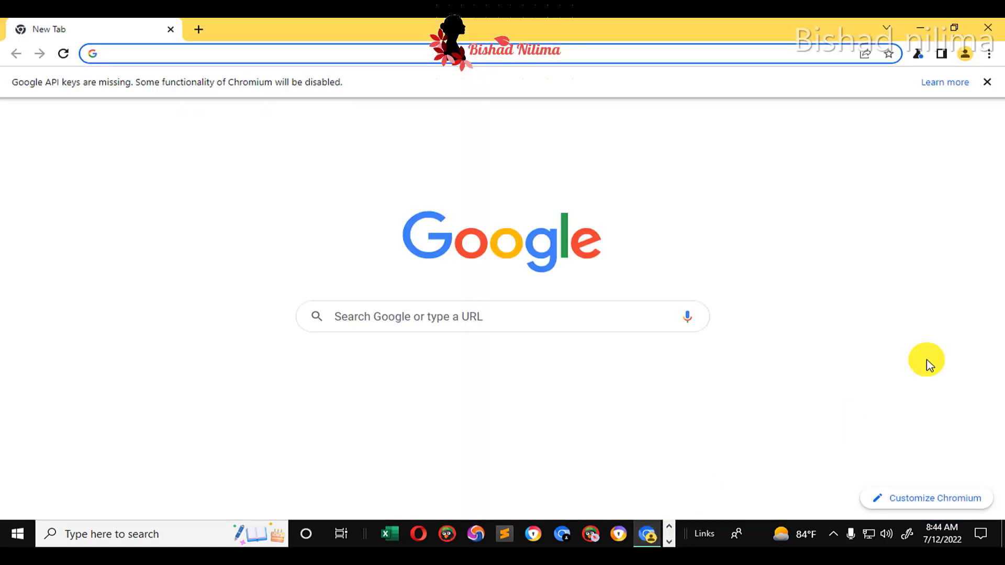
pyautogui.click(502, 305)
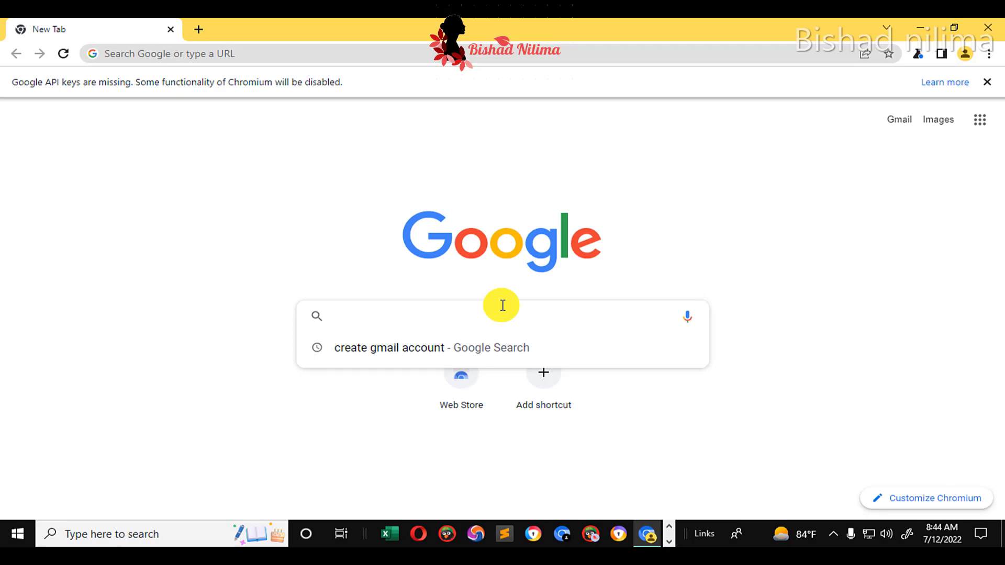
pyautogui.click(400, 349)
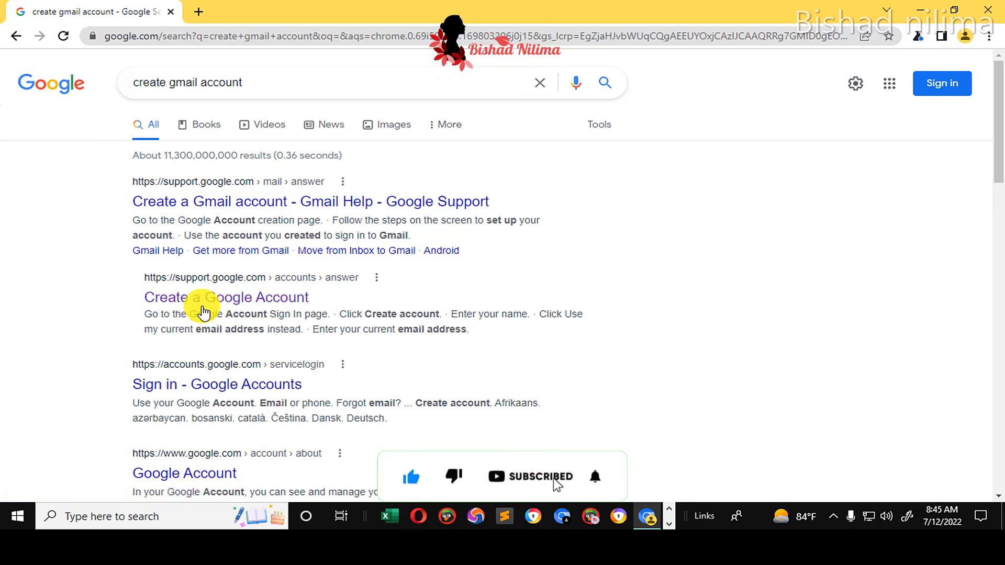
pyautogui.click(236, 301)
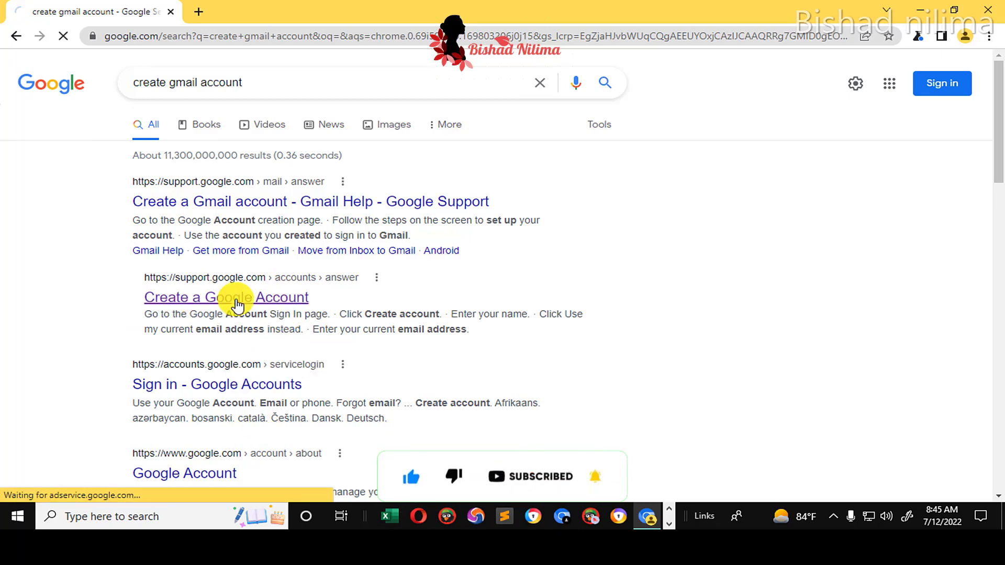
# Scroll the help article down to 'Step 1: Choose a Google Account type'
pyautogui.scroll(-1, 261, 340)
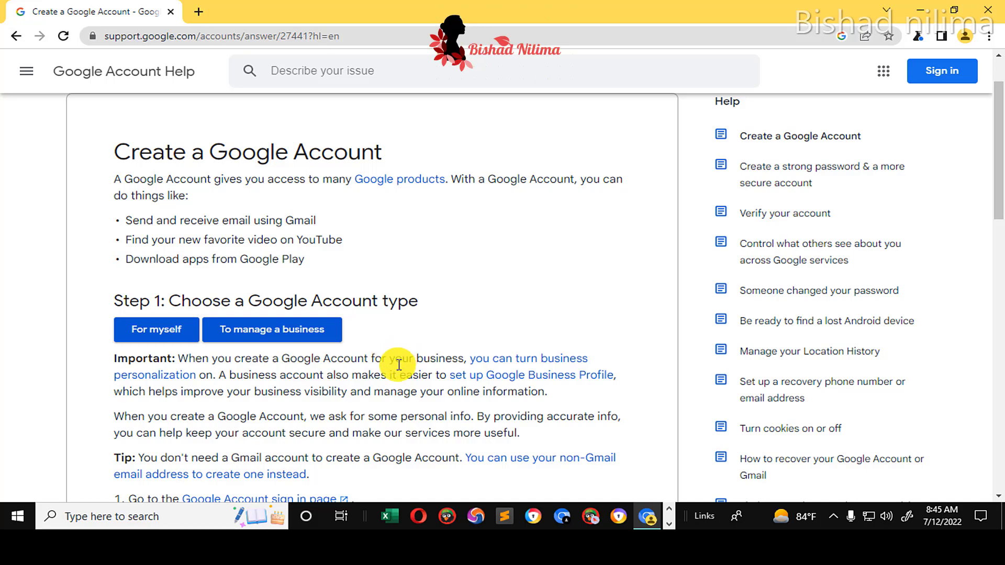
# Choose 'For myself' and enter the new user's first and last name in the sign-up form
pyautogui.click(150, 346)
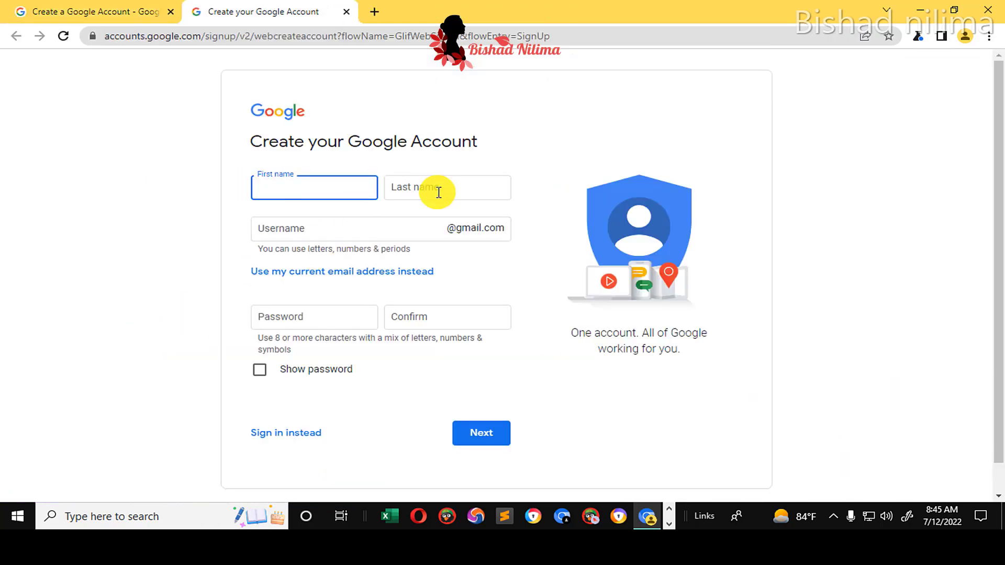
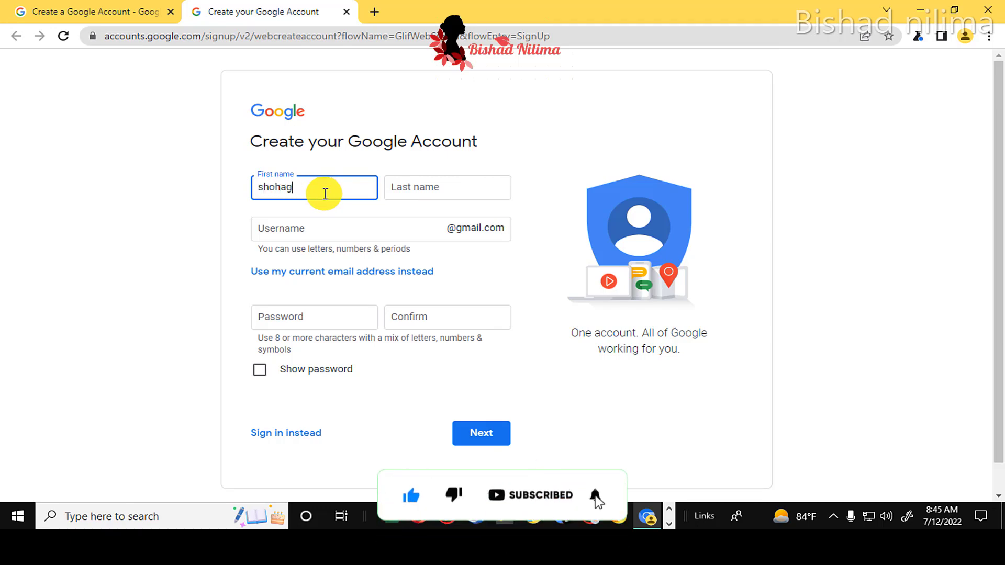
pyautogui.click(398, 190)
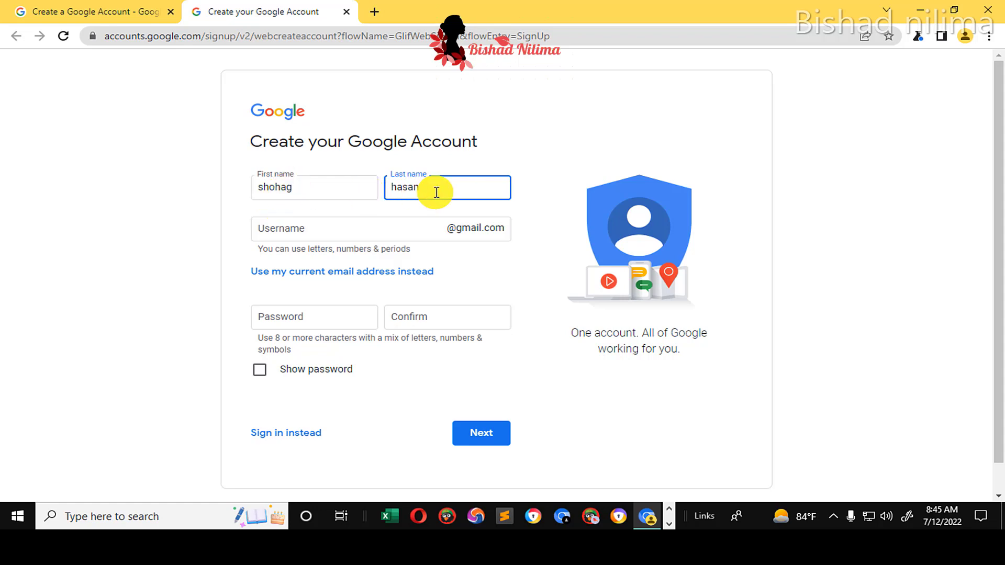
pyautogui.click(339, 231)
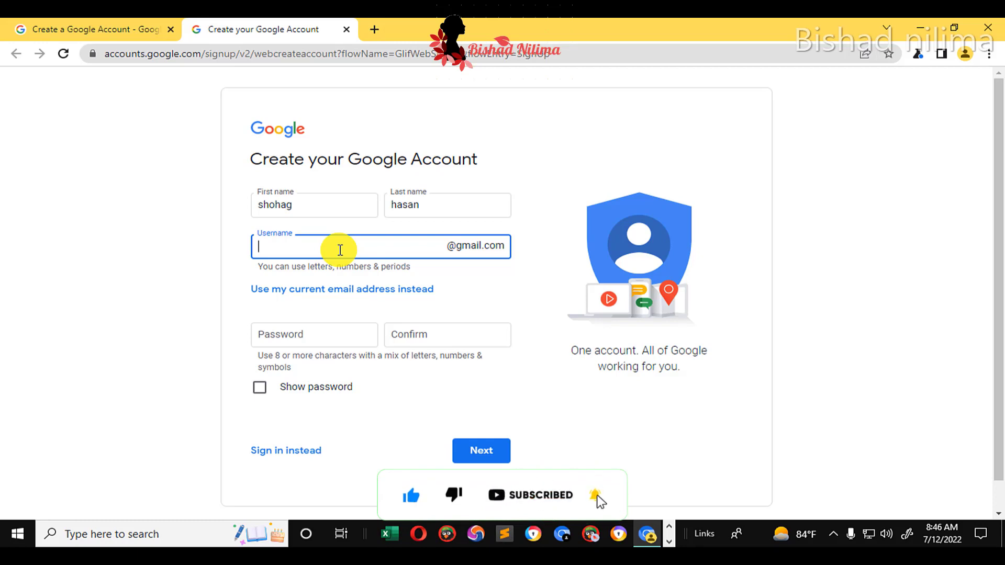
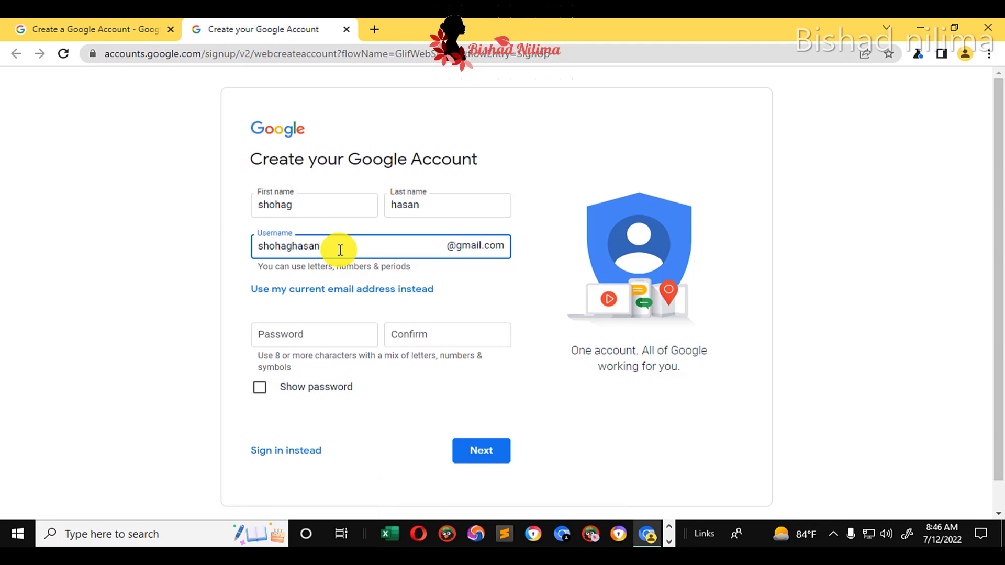
# Enter a Gmail username, then replace the taken one with an available alternative
pyautogui.click(494, 294)
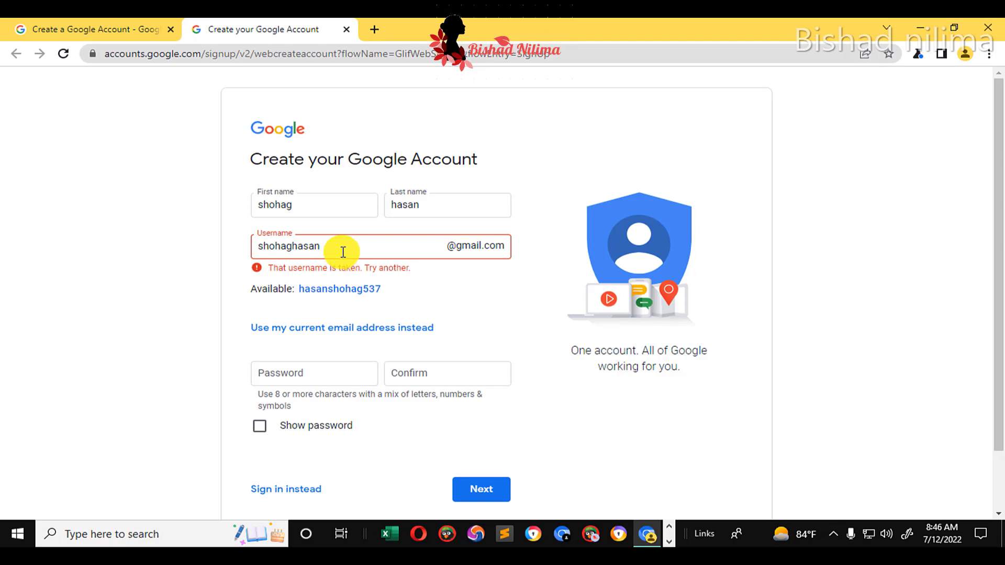
pyautogui.click(343, 248)
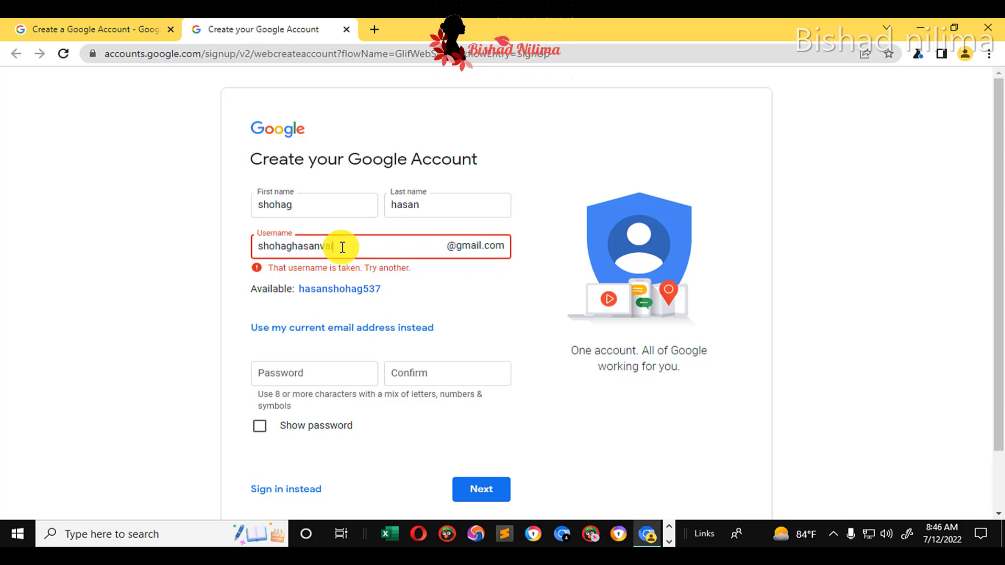
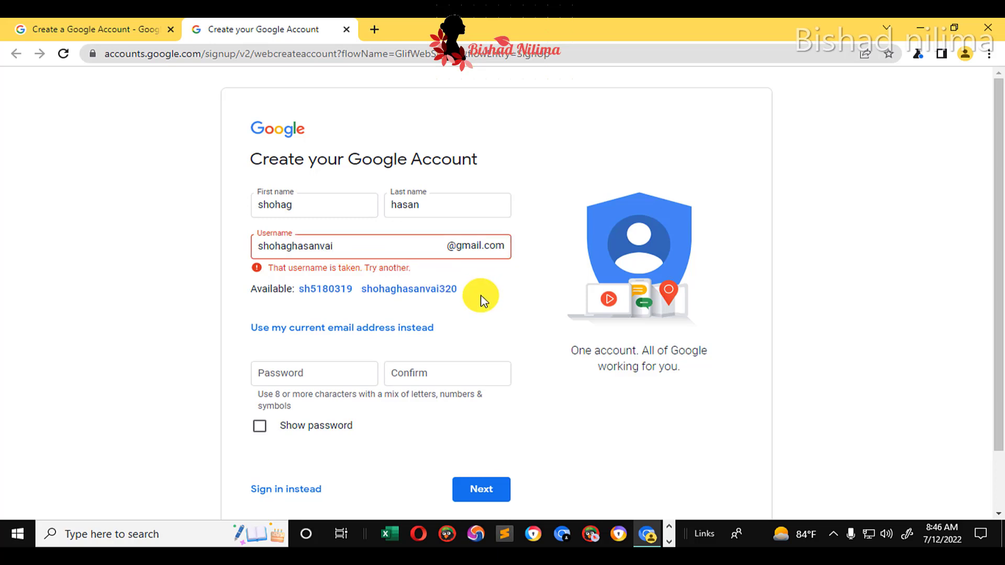
pyautogui.click(352, 246)
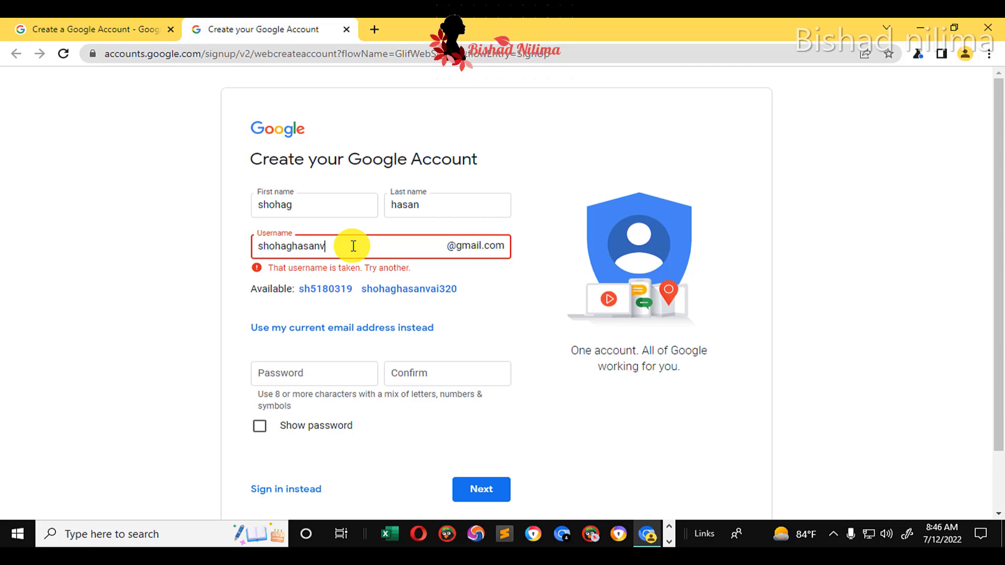
pyautogui.press('BackSpace')
pyautogui.click(496, 285)
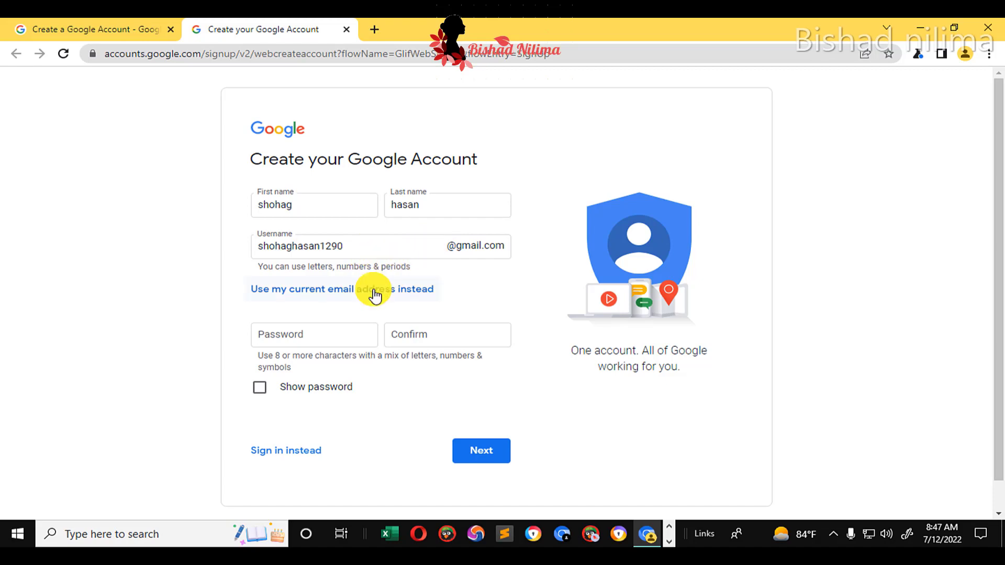
# Enter the account password in both Password and Confirm fields and submit the form
pyautogui.click(271, 339)
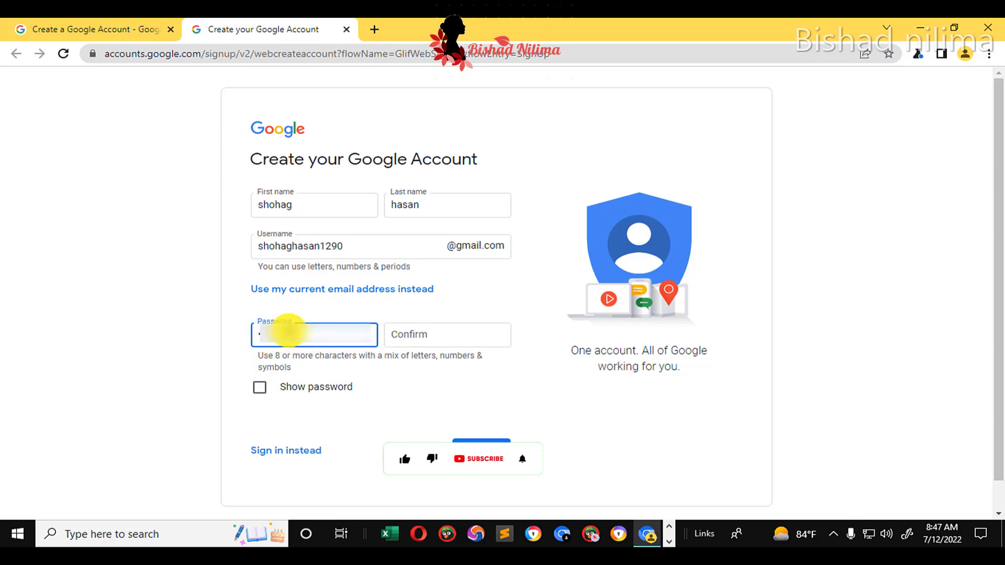
pyautogui.click(446, 334)
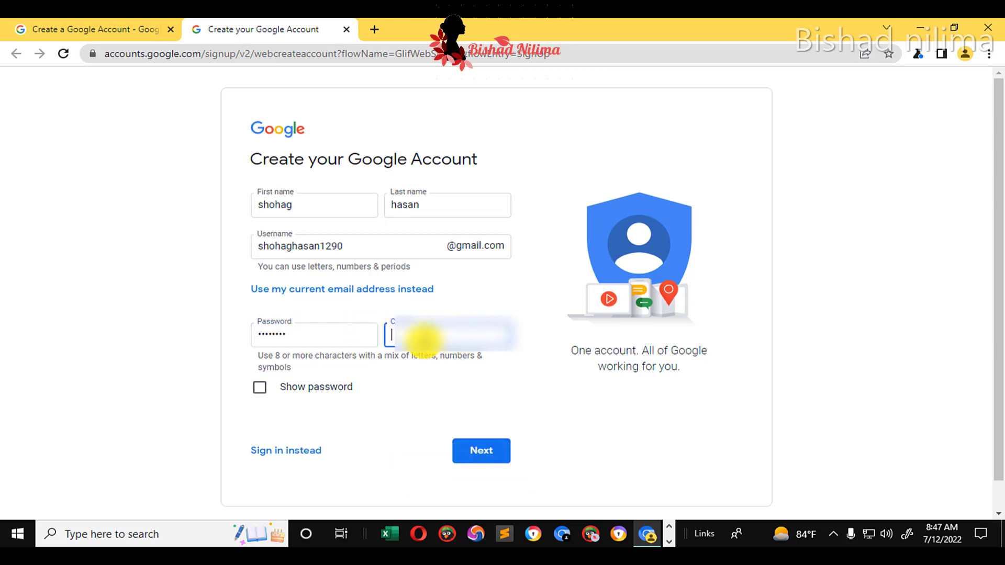
pyautogui.click(501, 454)
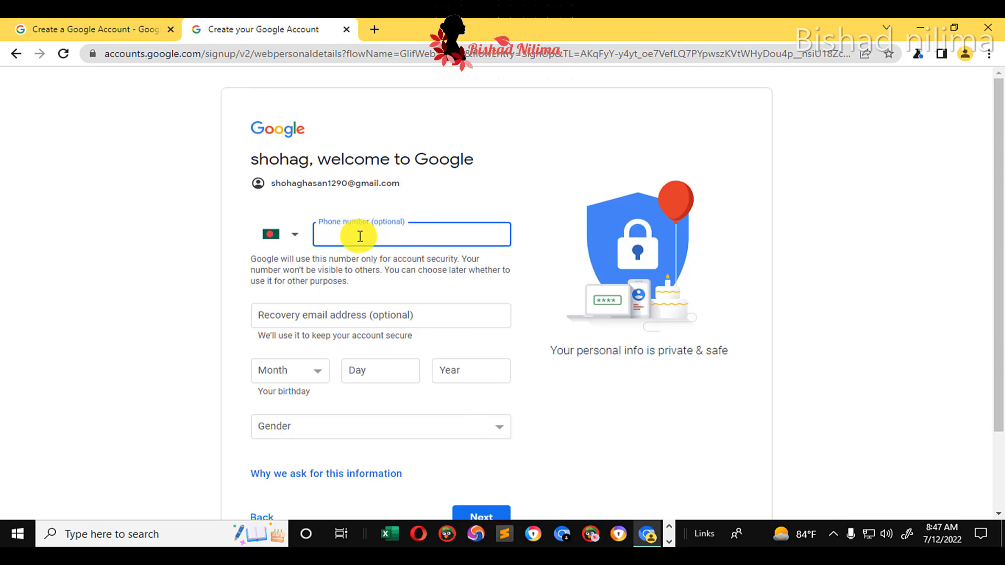
# Enter birthday May 12, 2005, select Male as gender, and submit the details
pyautogui.scroll(-1, 370, 240)
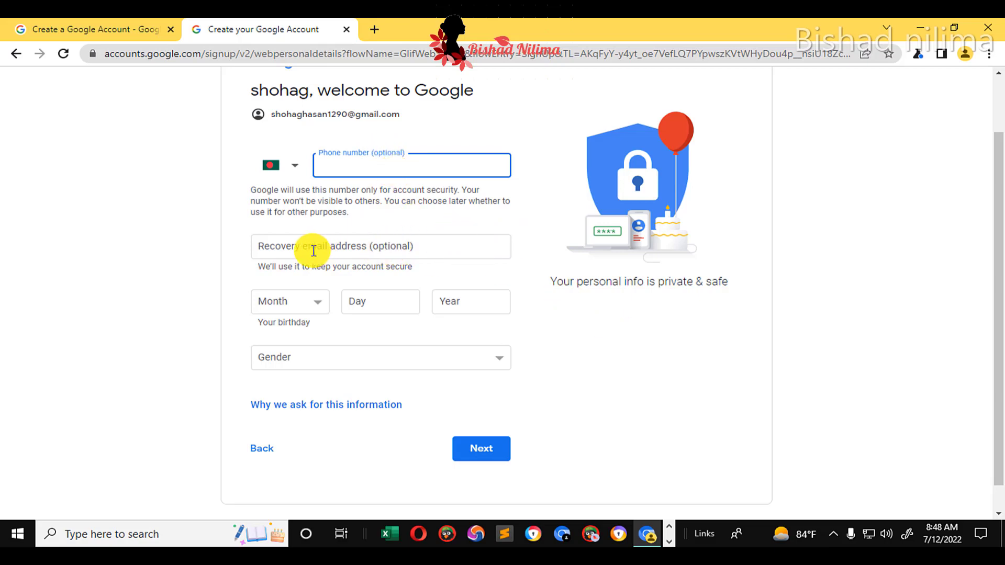
pyautogui.click(316, 304)
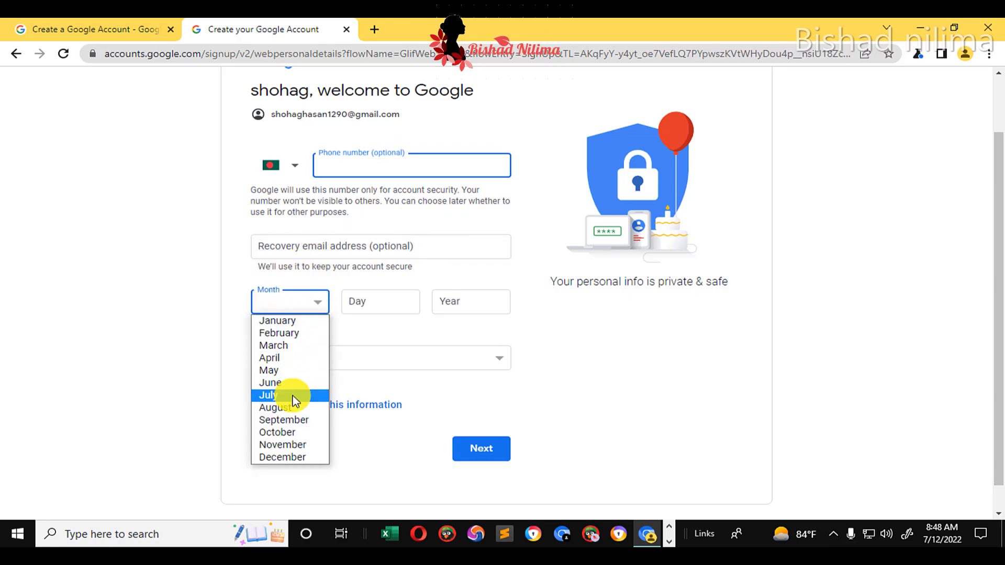
pyautogui.click(279, 371)
pyautogui.click(392, 304)
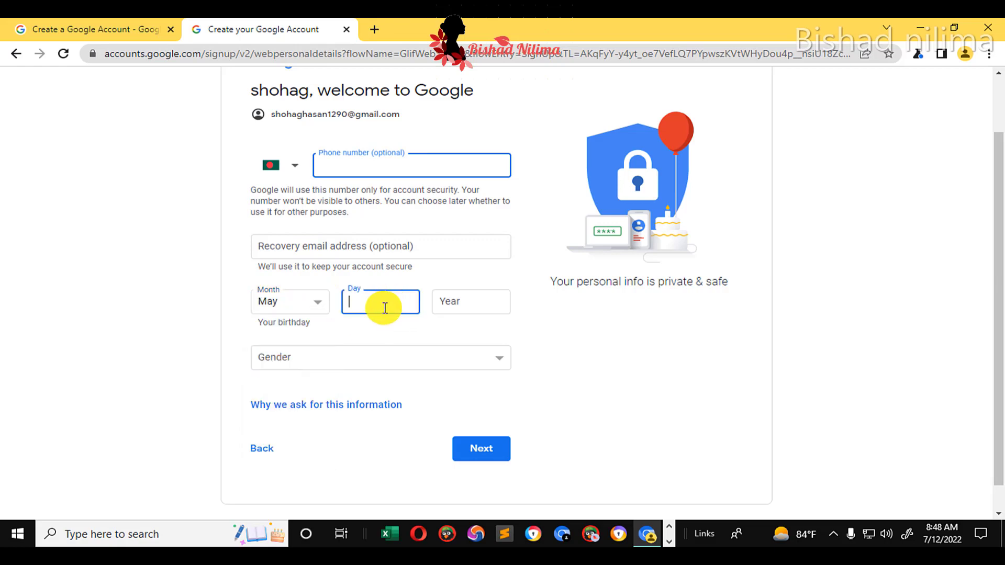
pyautogui.write('12')
pyautogui.click(475, 299)
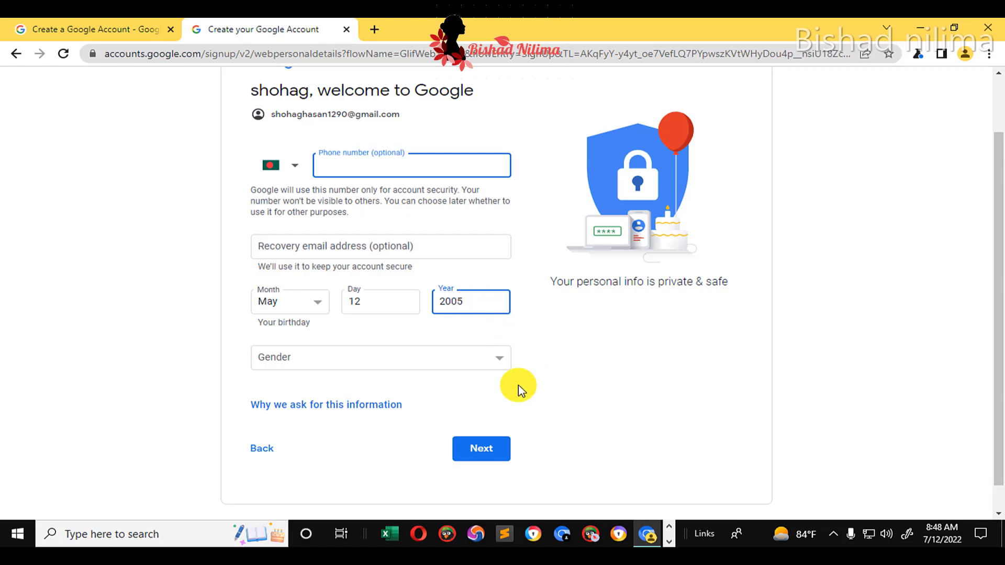
pyautogui.click(364, 358)
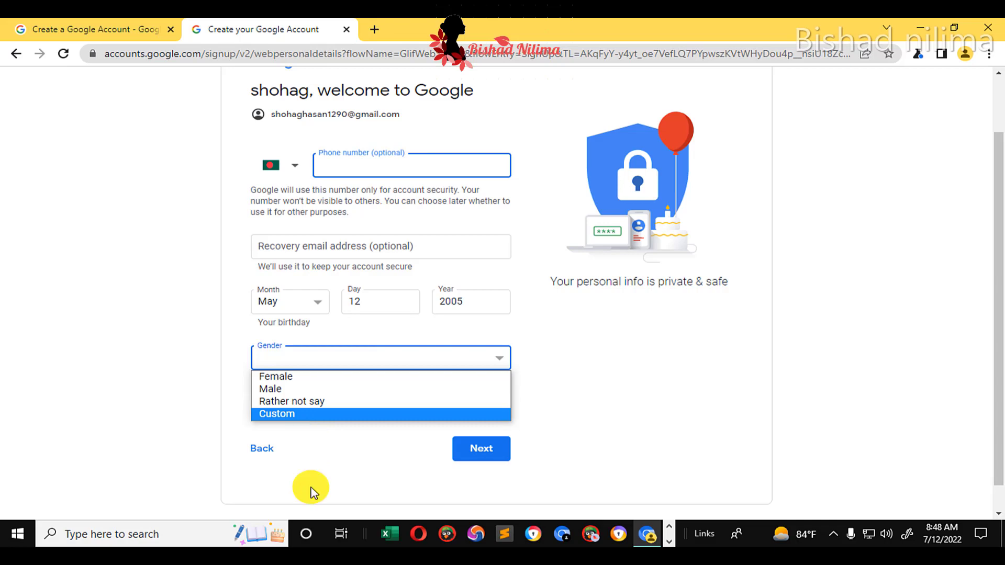
pyautogui.click(279, 389)
pyautogui.click(481, 453)
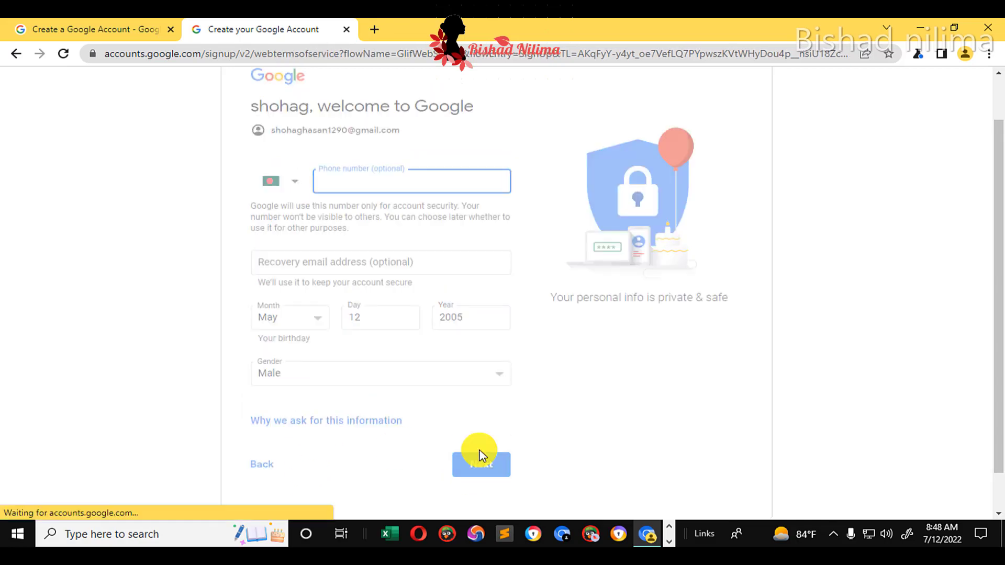
# Accept the Privacy and Terms to create the account, then show the Google apps list
pyautogui.scroll(-2, 408, 270)
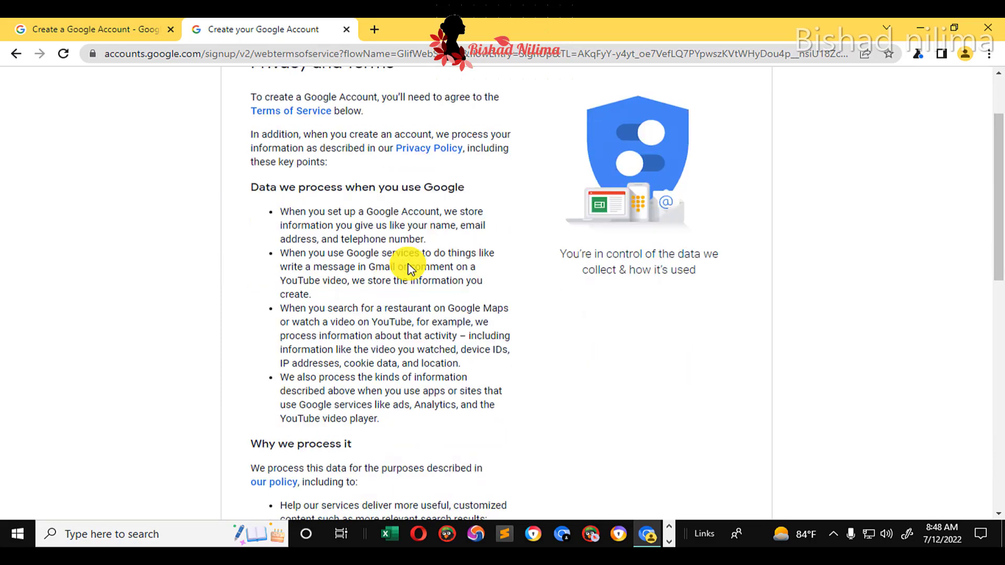
pyautogui.scroll(-12, 408, 269)
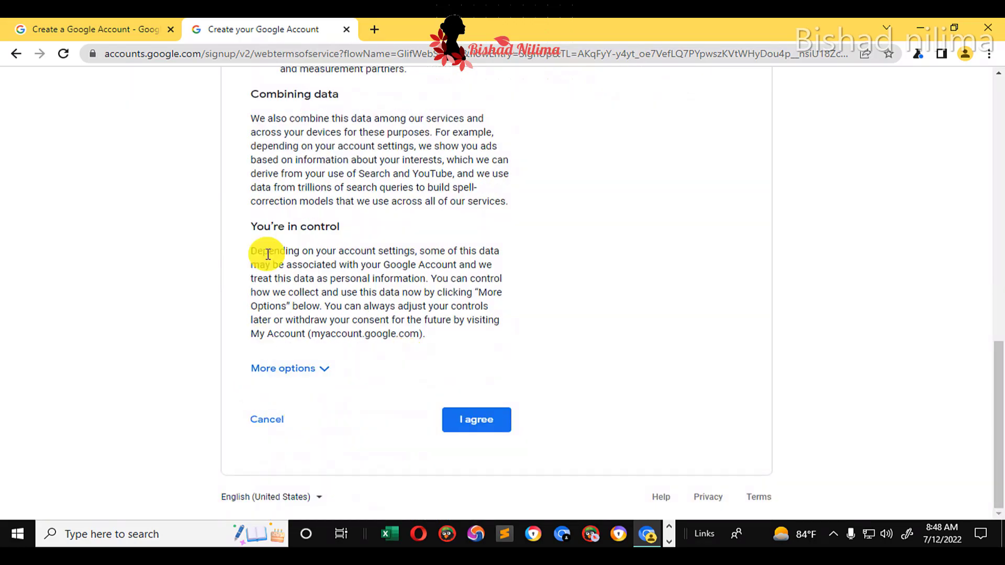
pyautogui.scroll(15, 314, 277)
pyautogui.scroll(3, 413, 245)
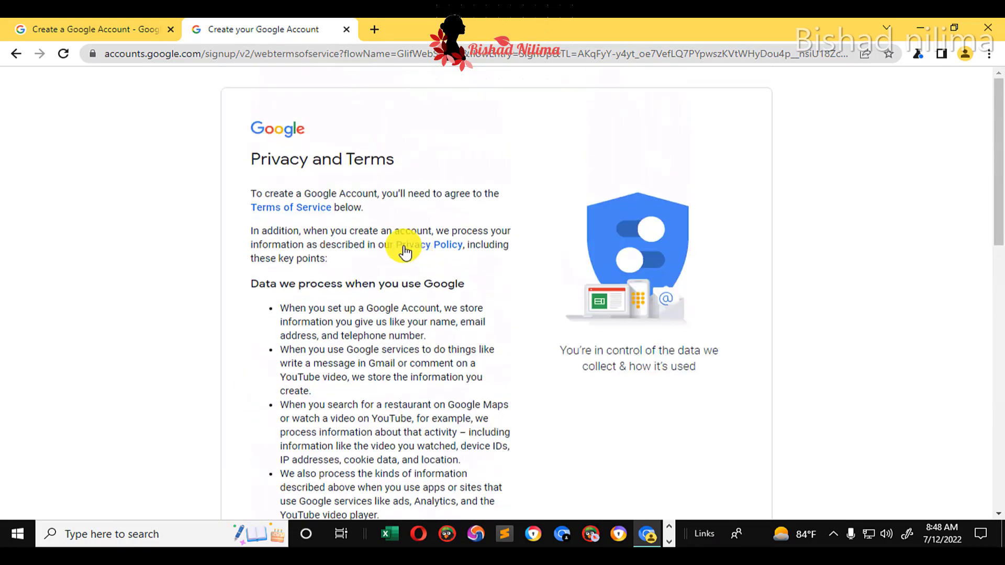
pyautogui.scroll(-8, 408, 253)
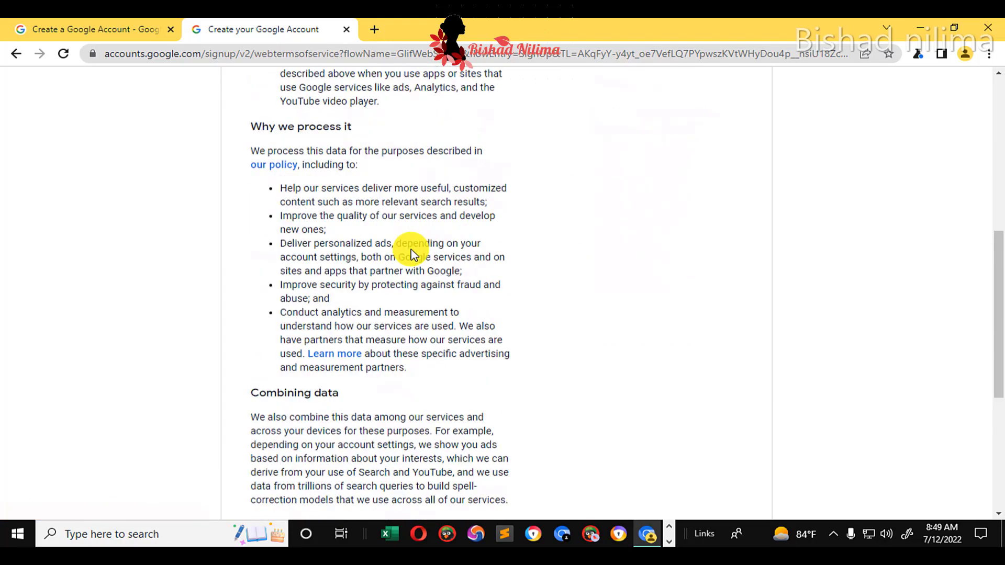
pyautogui.scroll(-6, 413, 249)
pyautogui.click(476, 422)
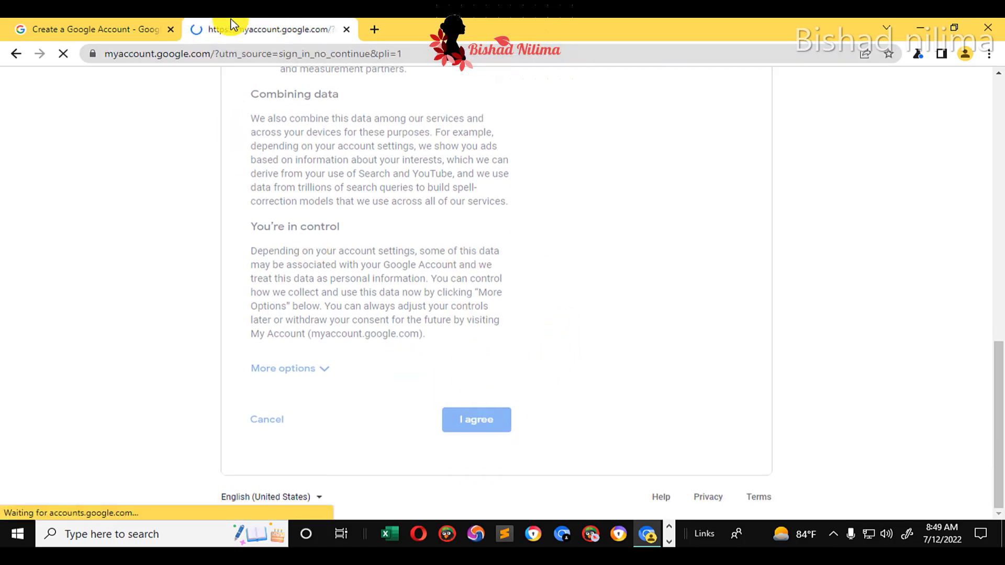
pyautogui.click(931, 89)
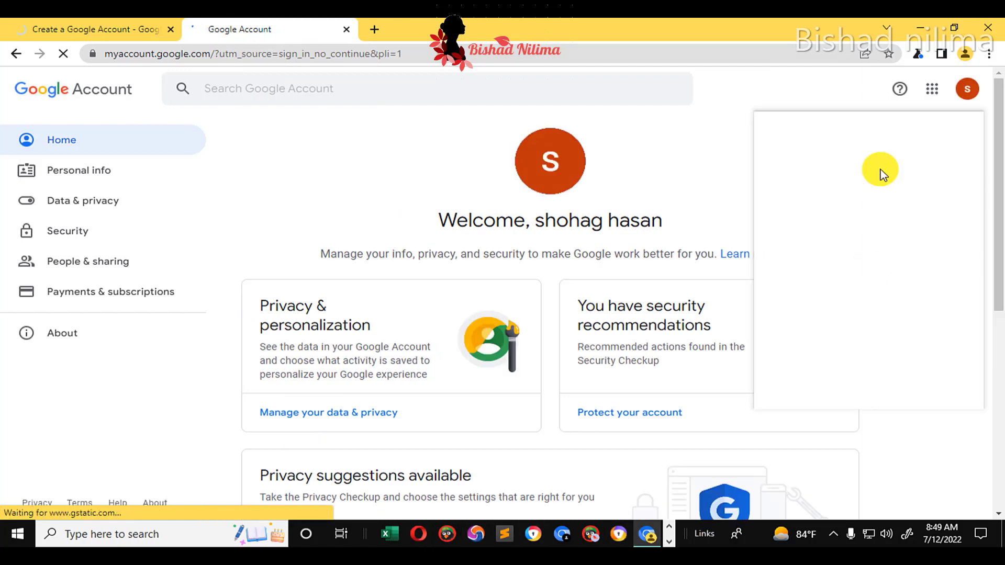